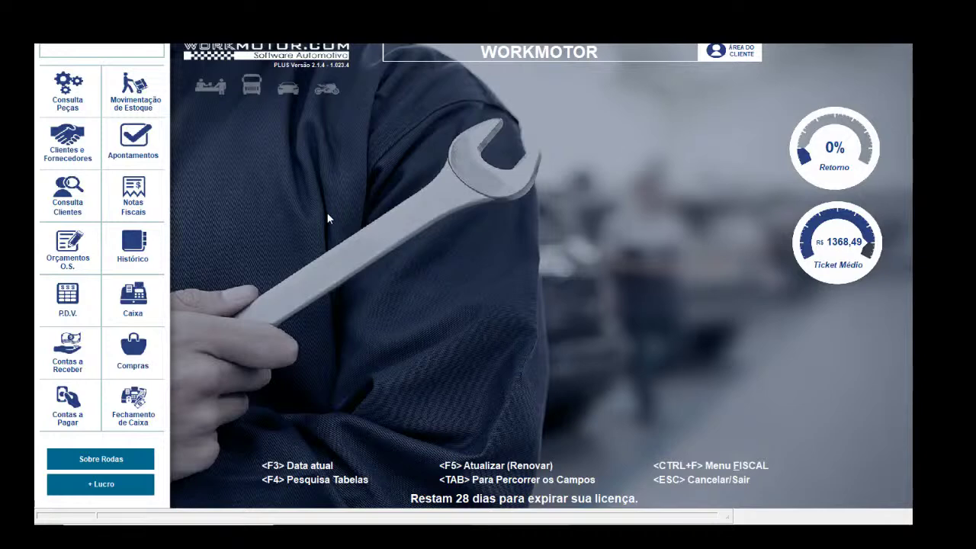
# Browse the chart-of-accounts registration menu and dismiss it without opening anything
pyautogui.click(332, 48)
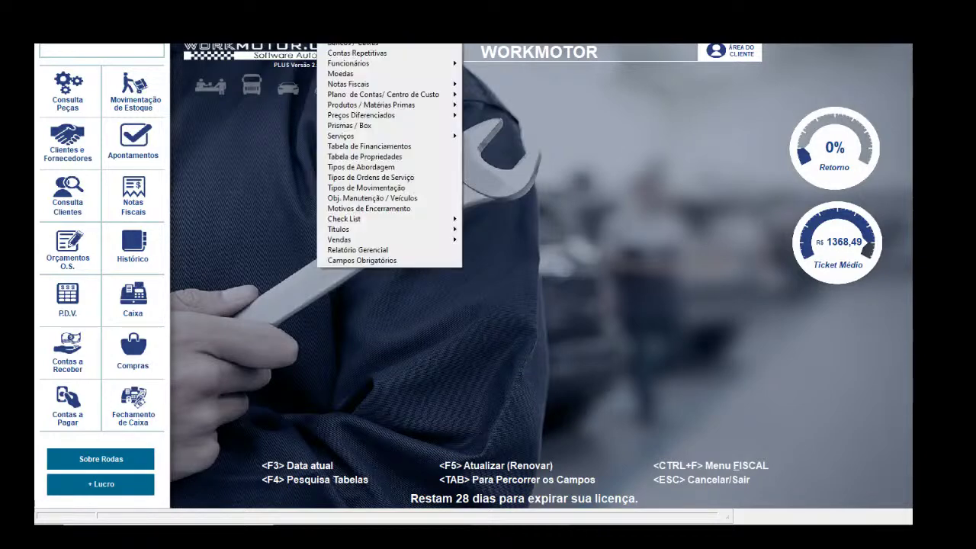
pyautogui.moveTo(341, 99)
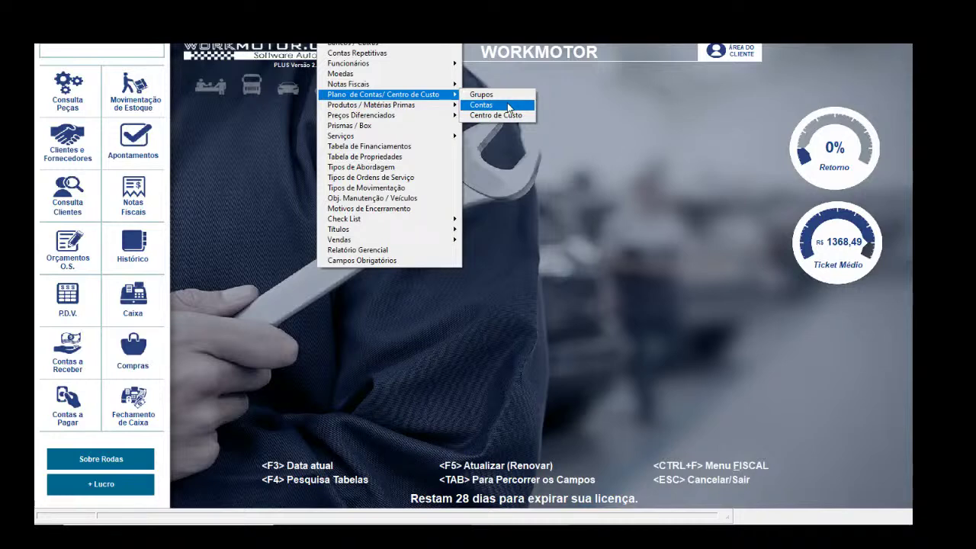
pyautogui.click(572, 158)
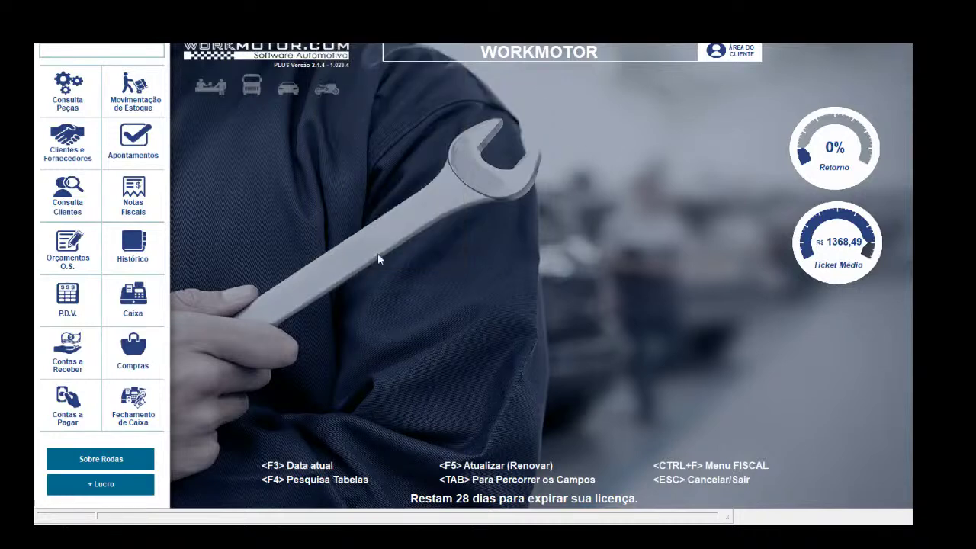
# Open the cash register's cash and bank movement records and view the last entry
pyautogui.click(206, 38)
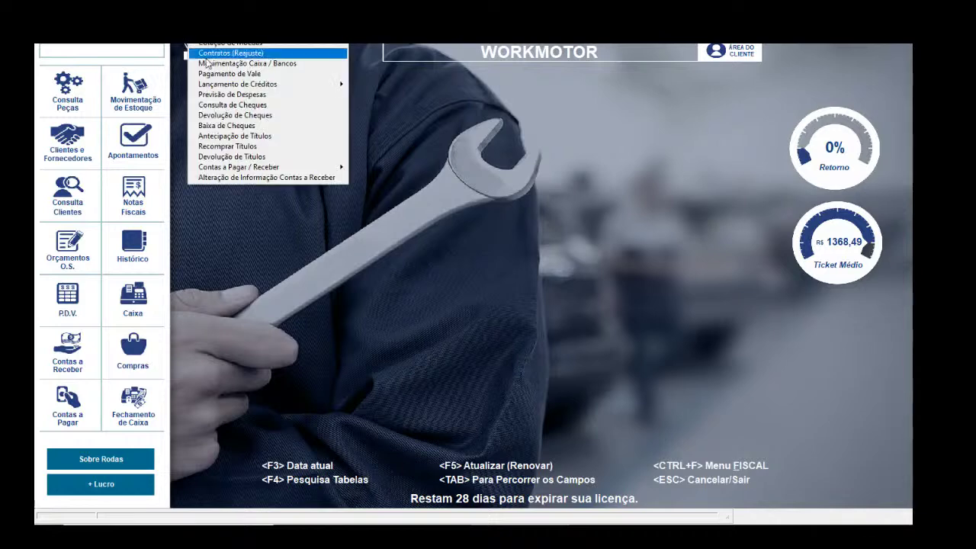
pyautogui.click(322, 66)
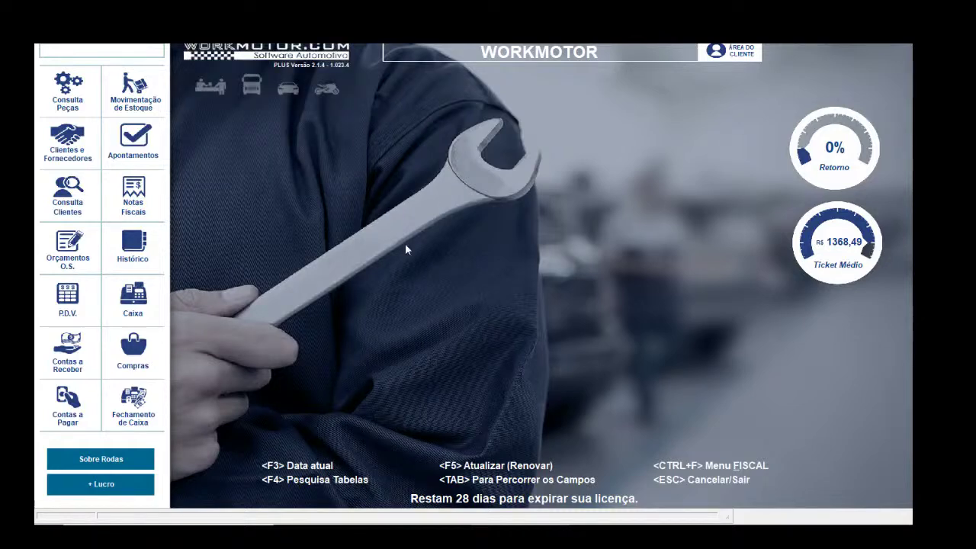
pyautogui.click(129, 297)
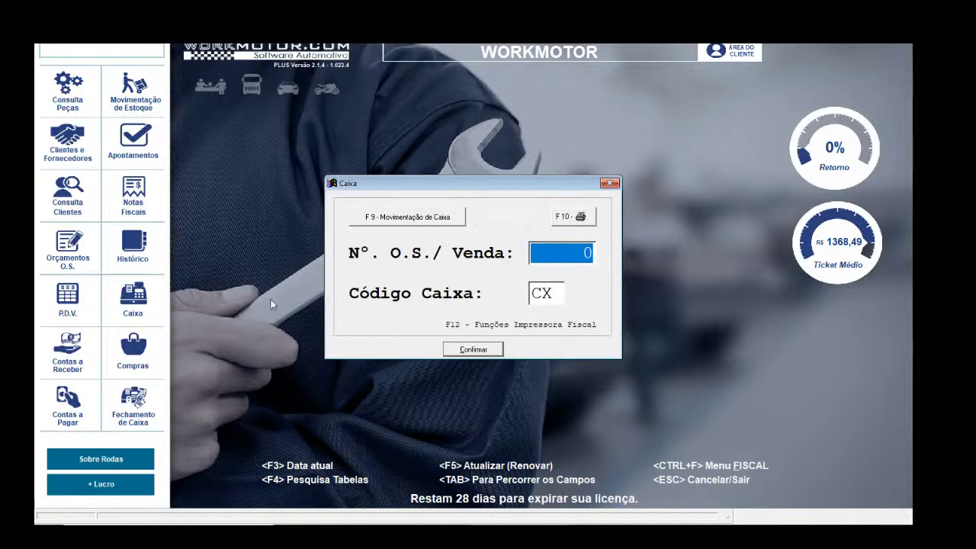
pyautogui.click(398, 222)
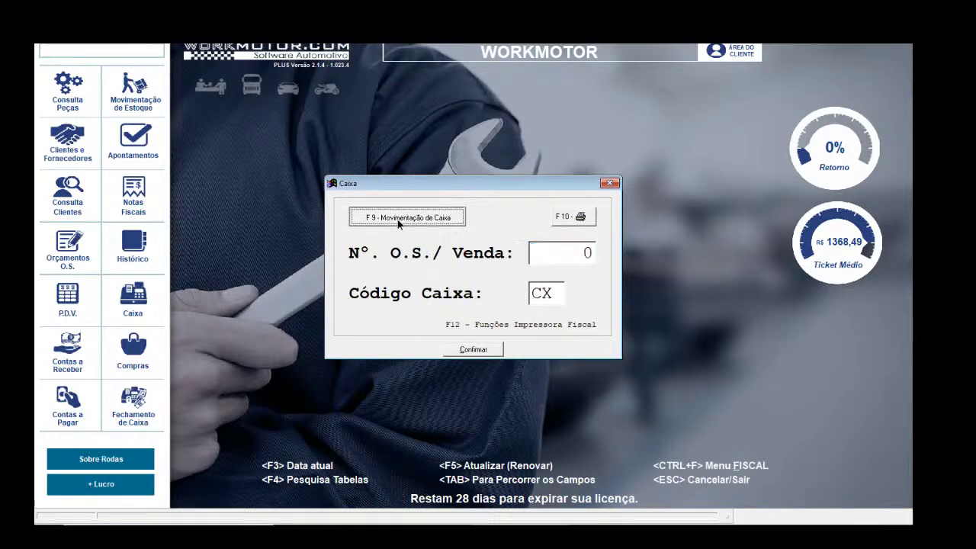
pyautogui.click(300, 228)
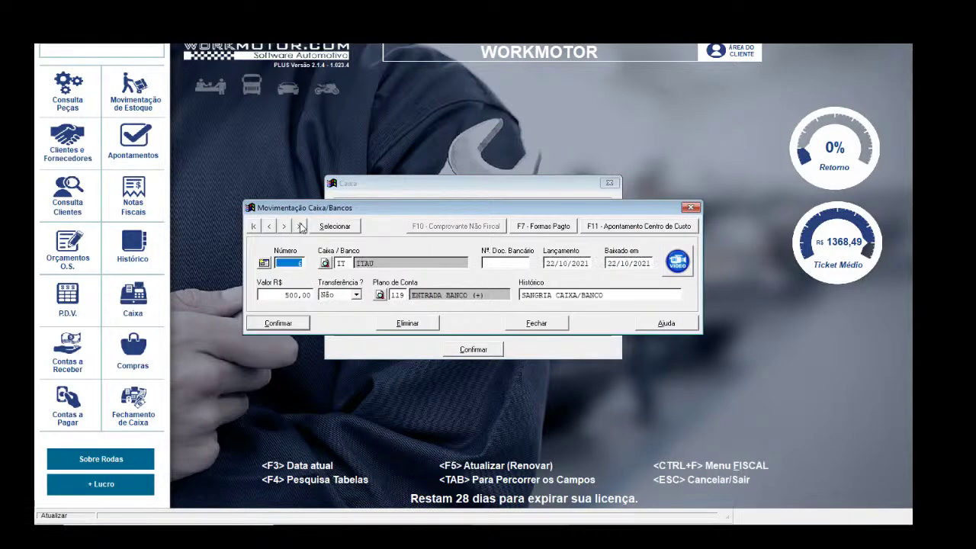
pyautogui.click(537, 323)
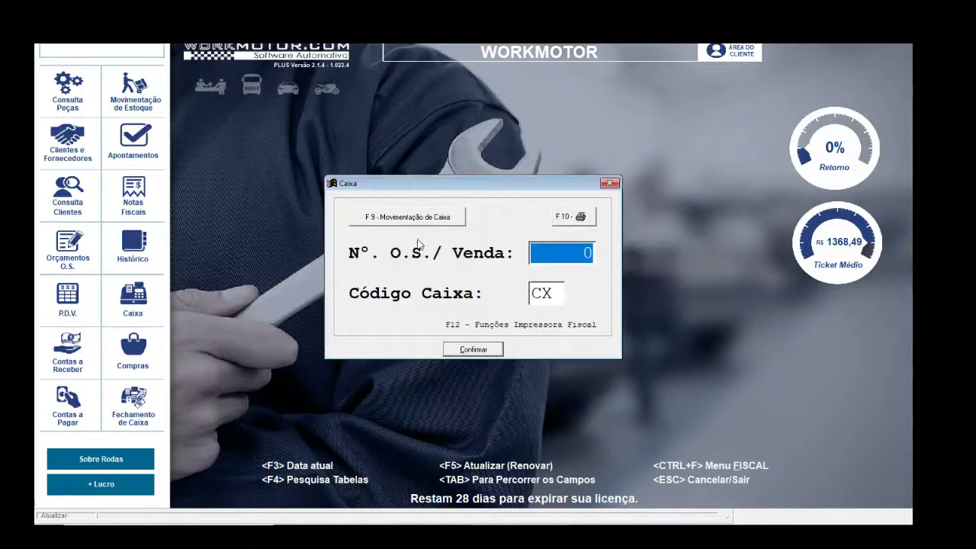
# Review the last movement, the ITAU 500,00 transfer, then close the cash register window
pyautogui.click(408, 222)
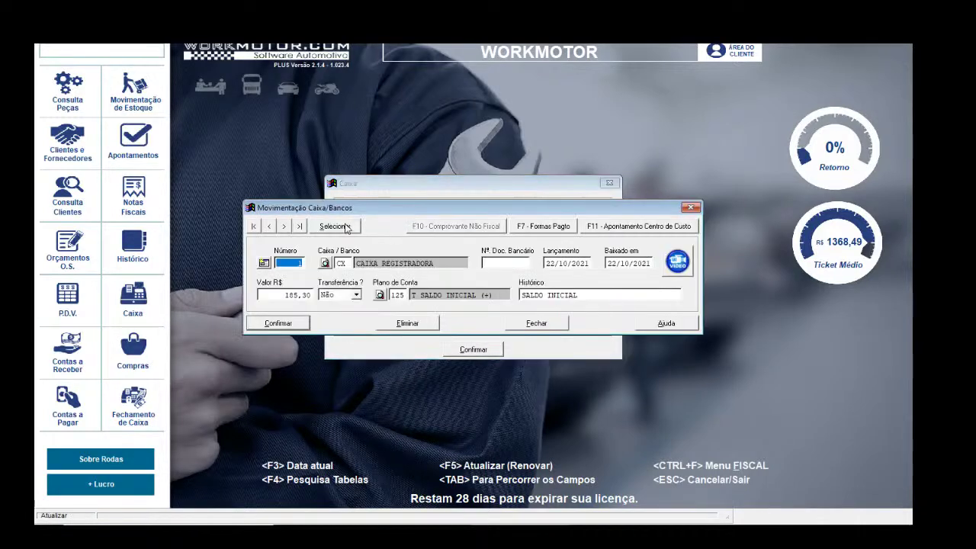
pyautogui.click(301, 226)
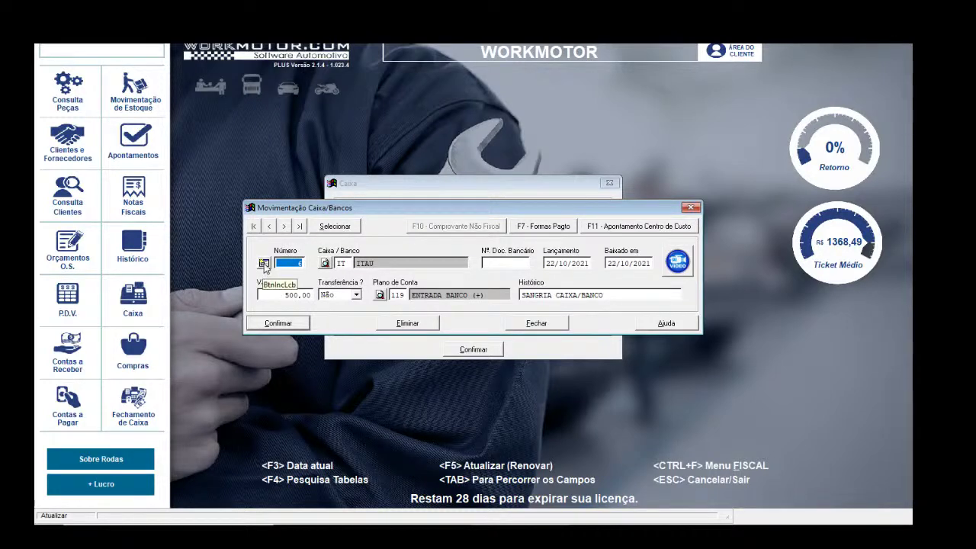
pyautogui.click(342, 264)
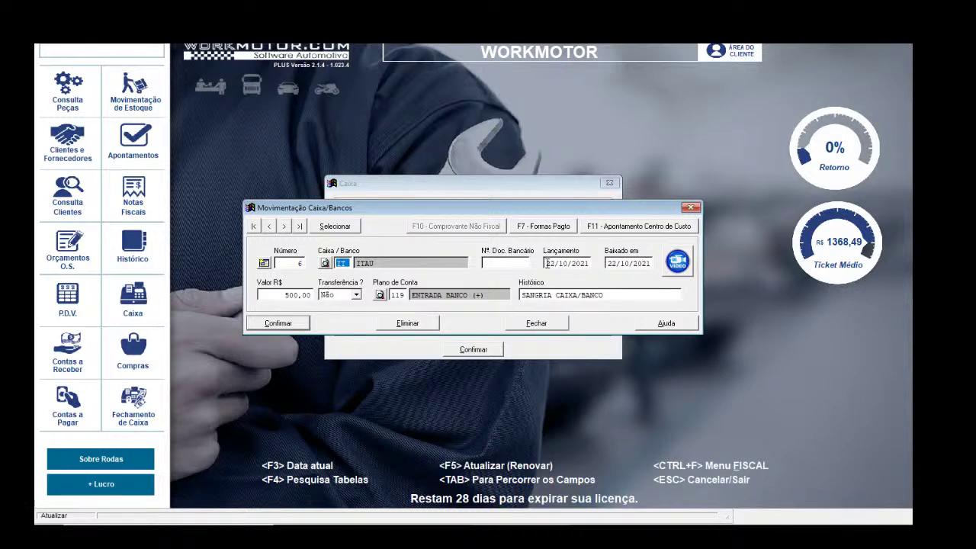
pyautogui.click(550, 327)
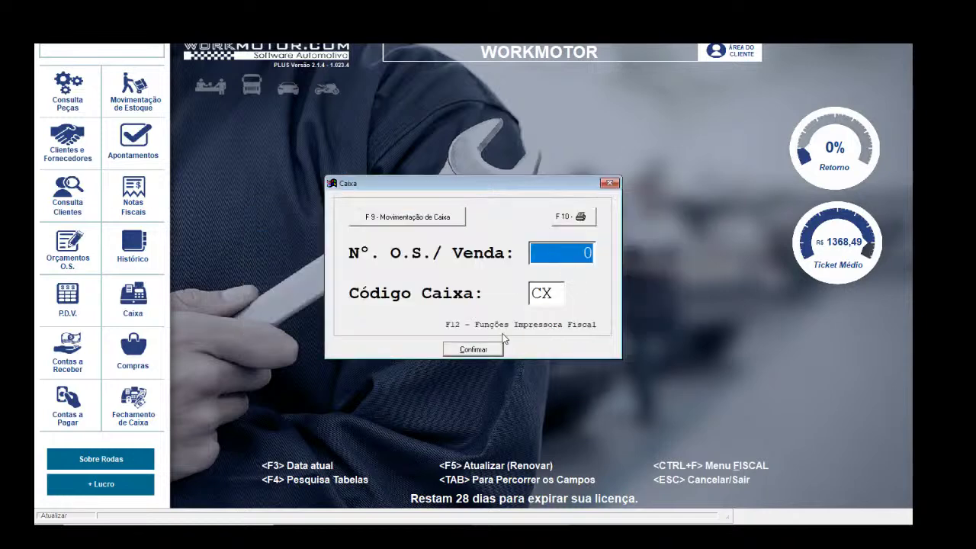
pyautogui.click(609, 184)
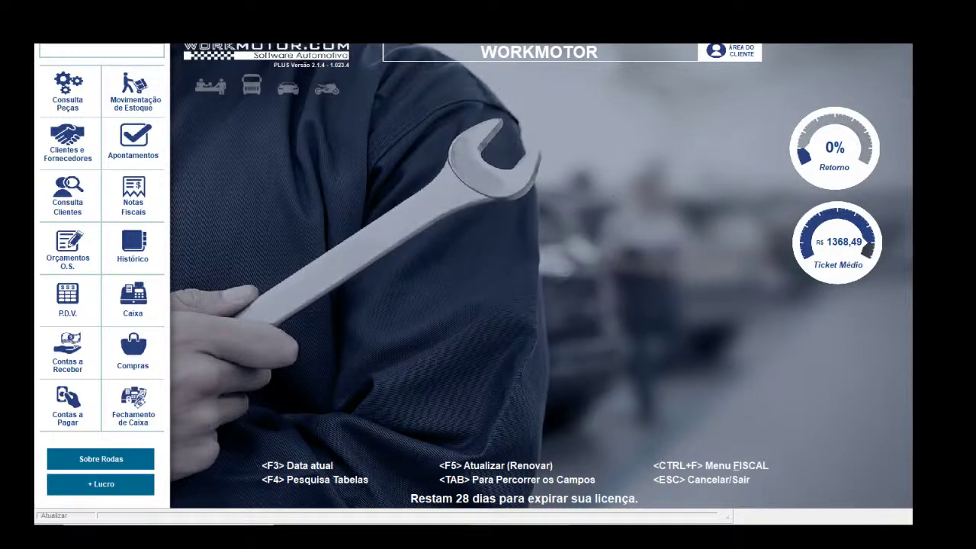
# Open Plano de Contas / Centro de Custo > Contas to show the account records
pyautogui.click(336, 38)
pyautogui.moveTo(378, 100)
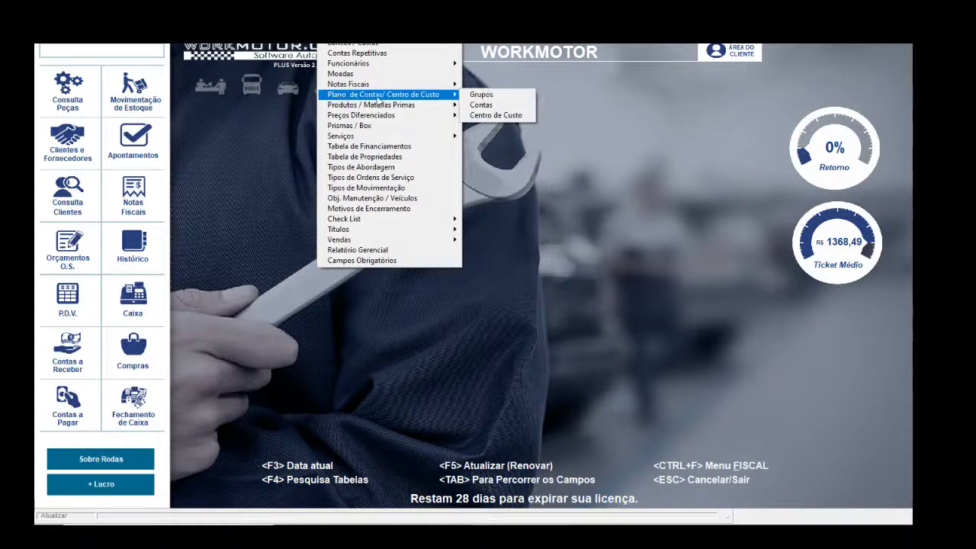
pyautogui.click(503, 105)
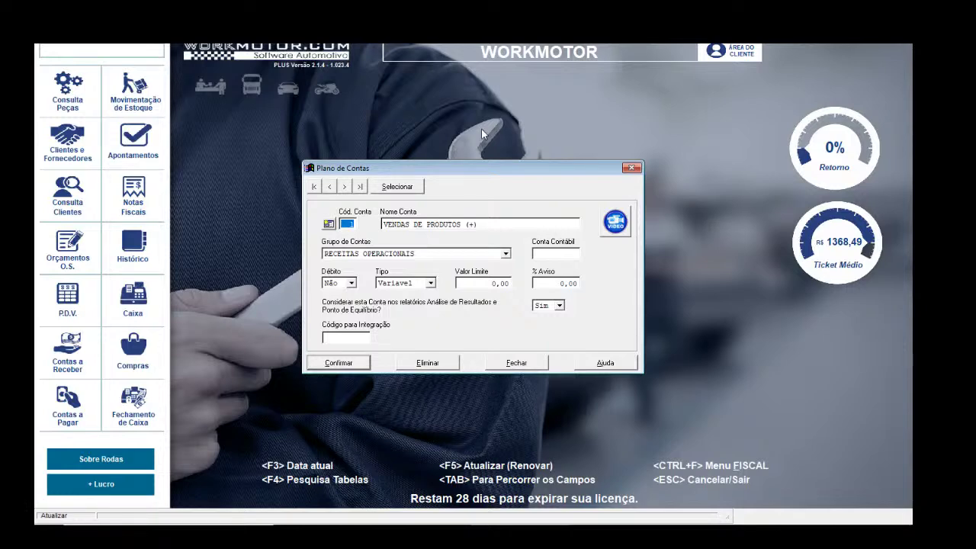
# Jump to the last account, CIGARRO (-), and select its account name
pyautogui.click(360, 187)
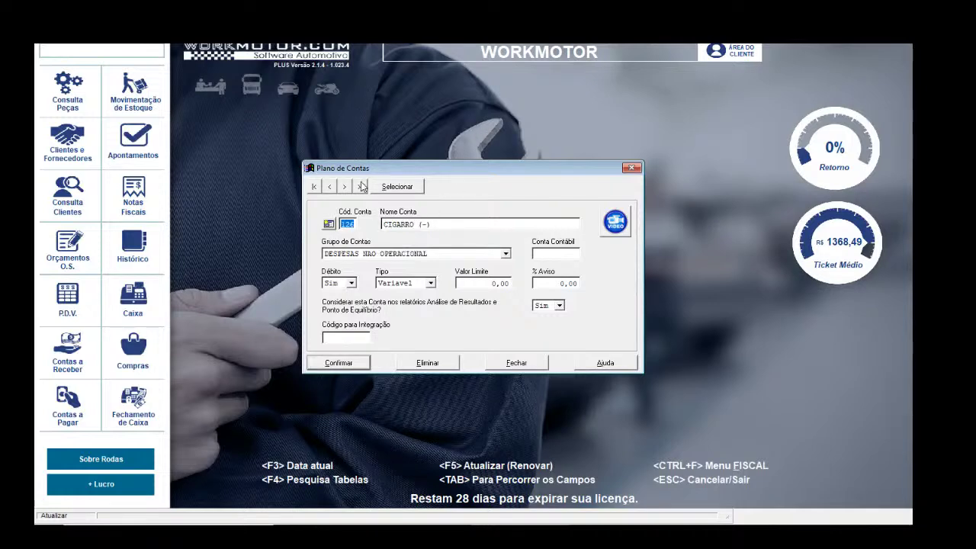
pyautogui.press('Tab')
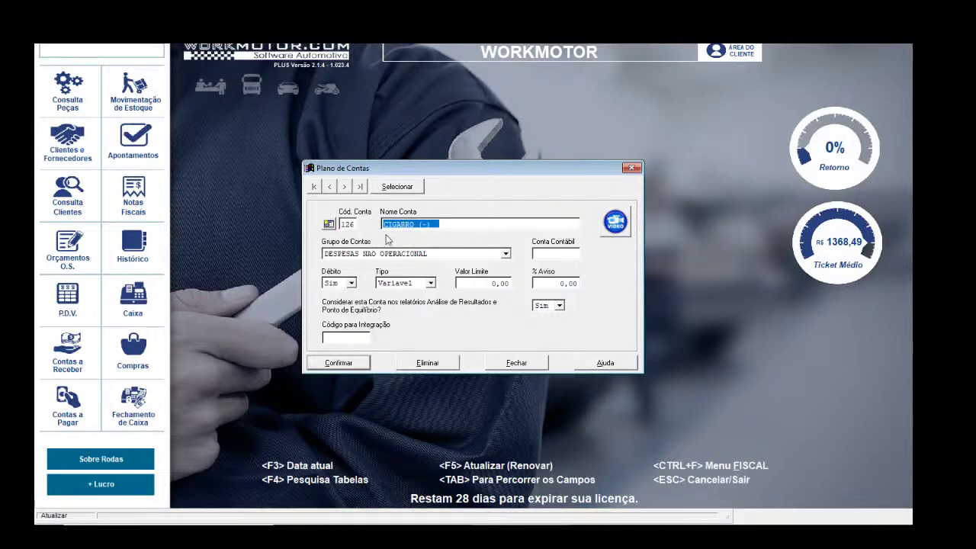
pyautogui.click(448, 224)
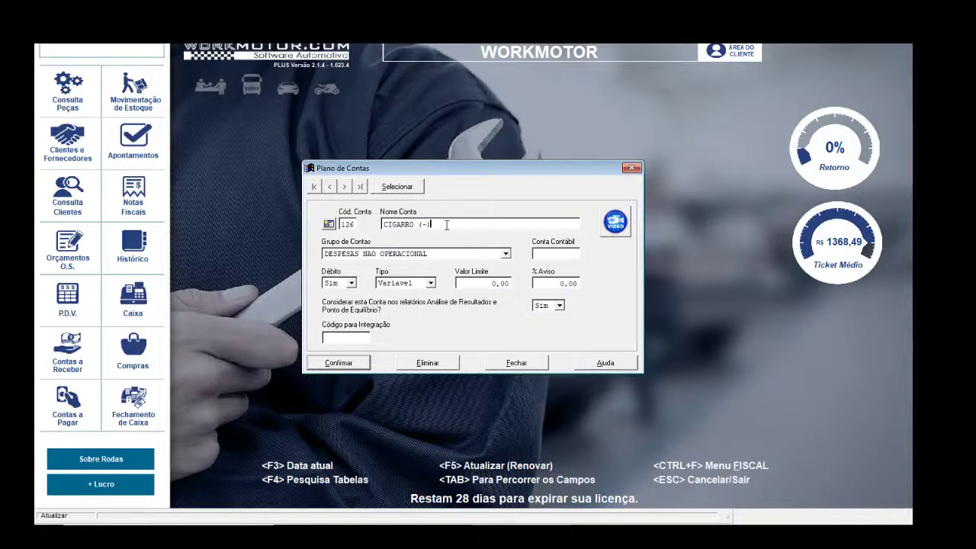
pyautogui.moveTo(432, 224); pyautogui.dragTo(374, 224)
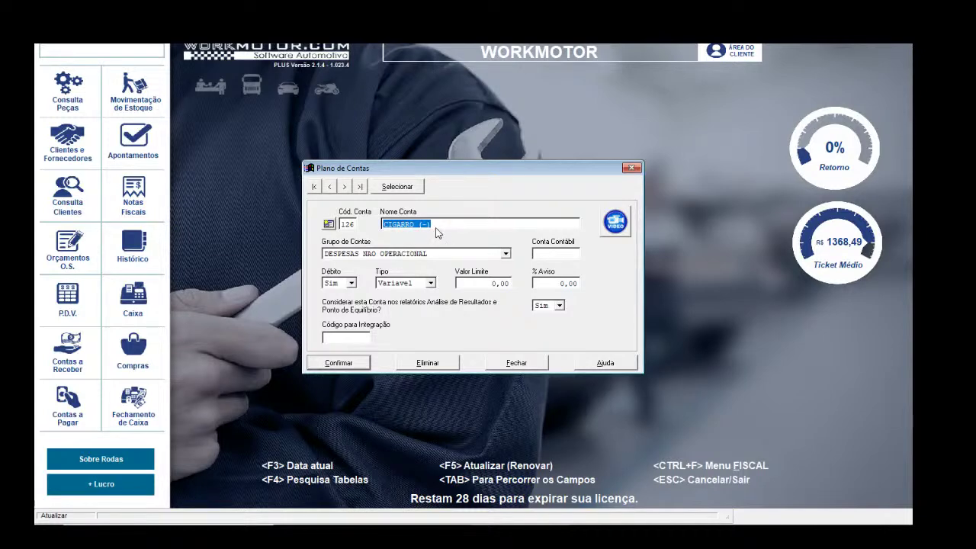
# Check the full account list, then step back to account 125 T SALDO INICIAL (+) and select its name
pyautogui.click(400, 187)
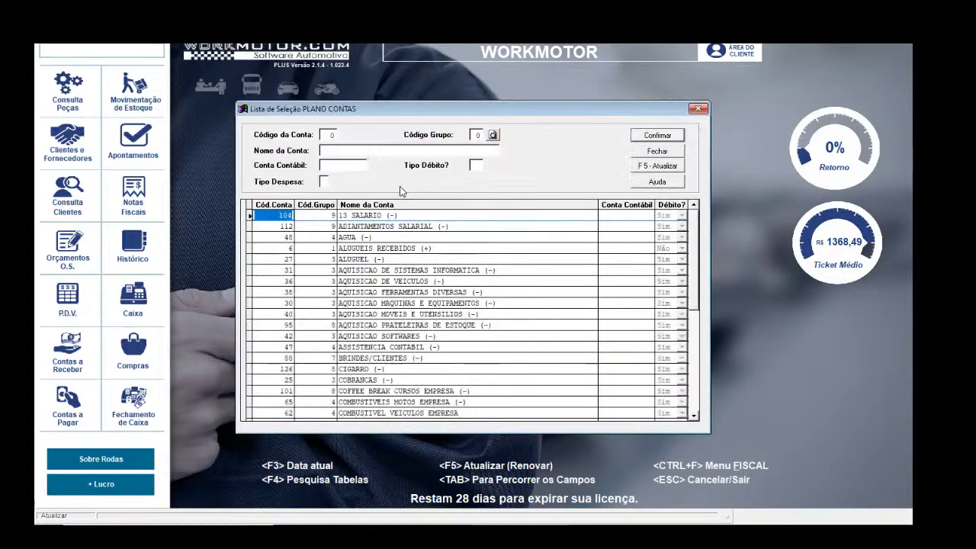
pyautogui.click(698, 108)
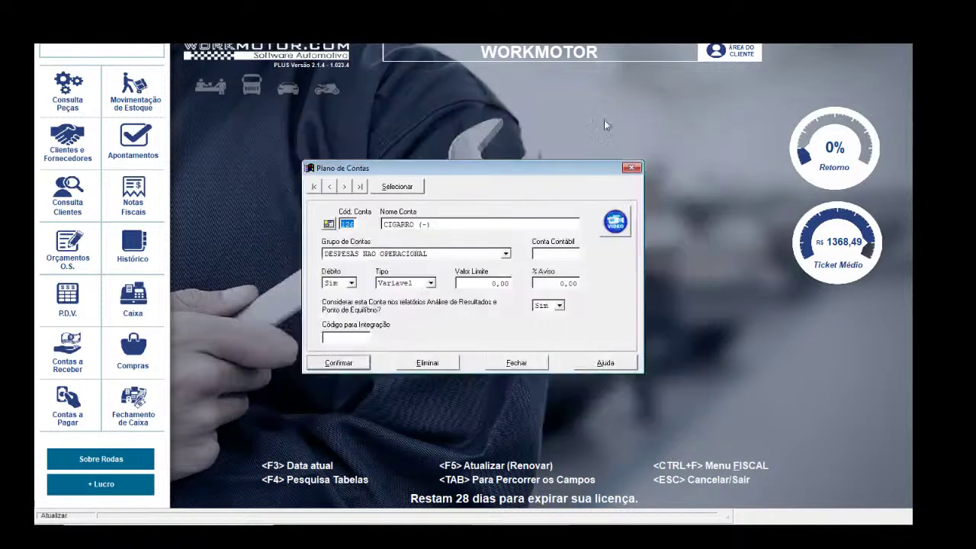
pyautogui.click(330, 186)
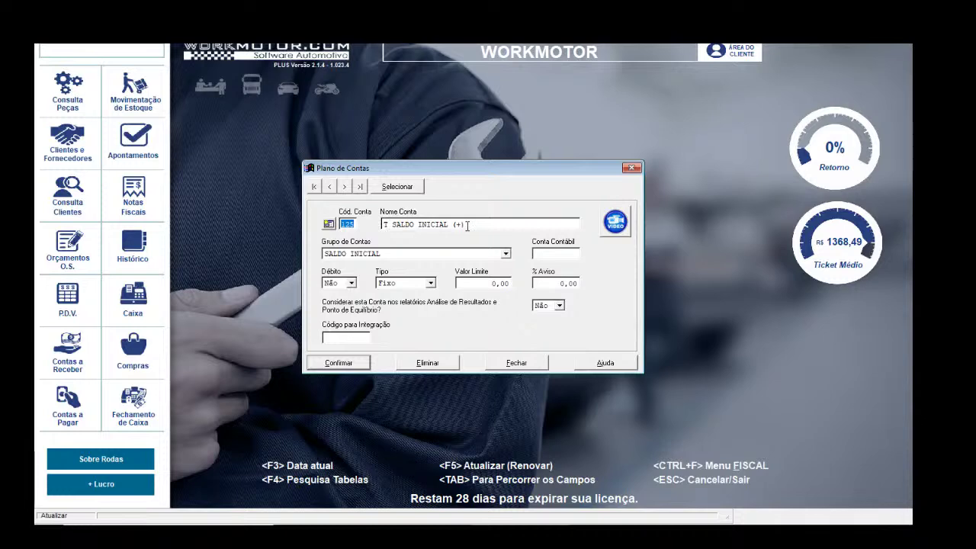
pyautogui.moveTo(468, 225); pyautogui.dragTo(393, 241)
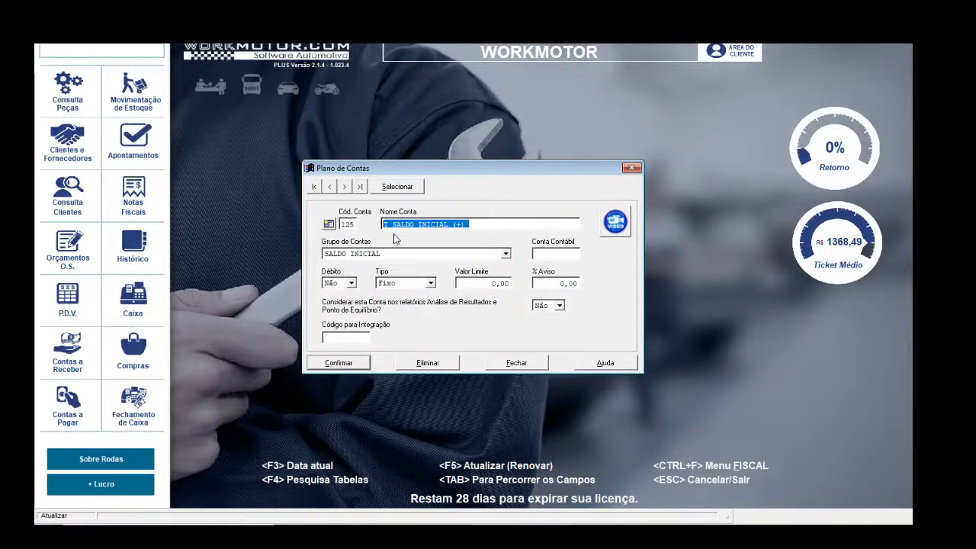
pyautogui.press('F4')
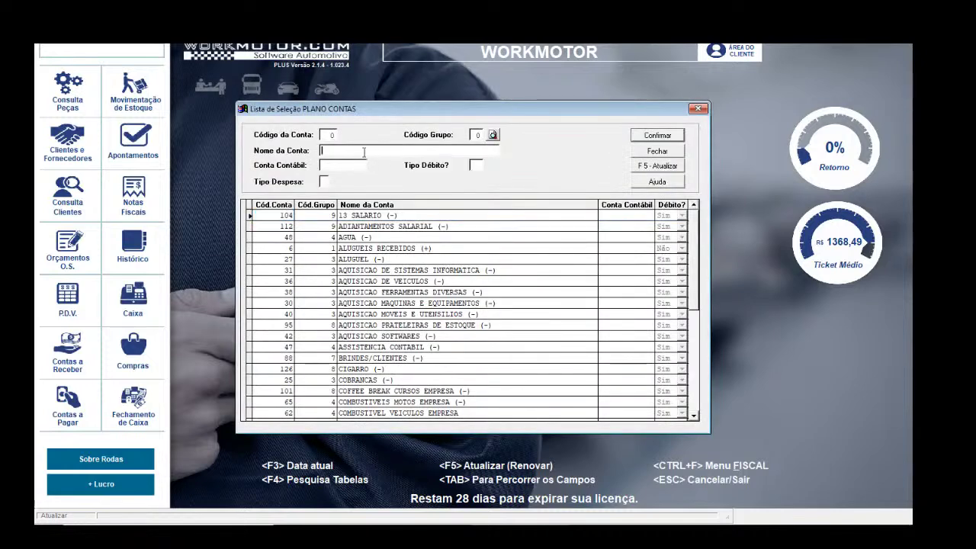
pyautogui.write('PAO')
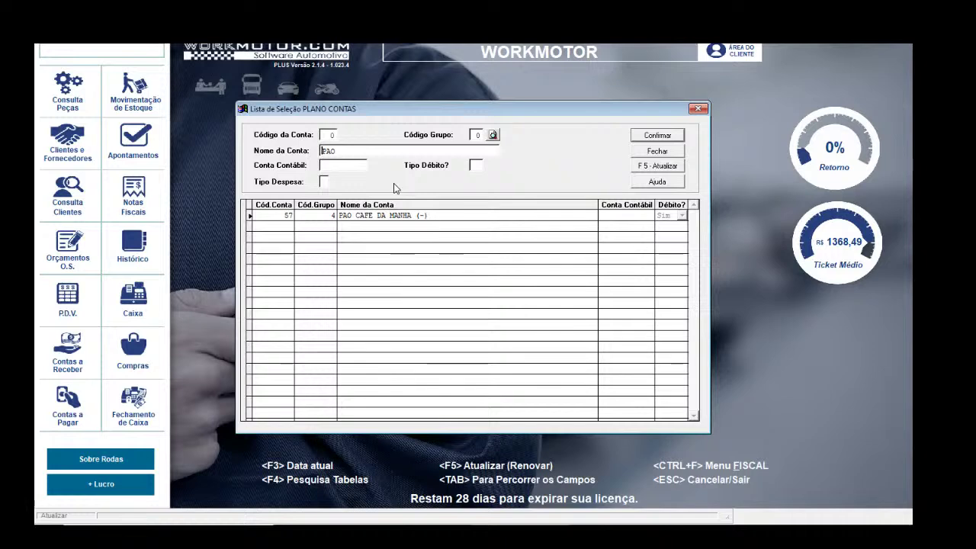
pyautogui.hotkey('shift', 'End')
pyautogui.click(698, 110)
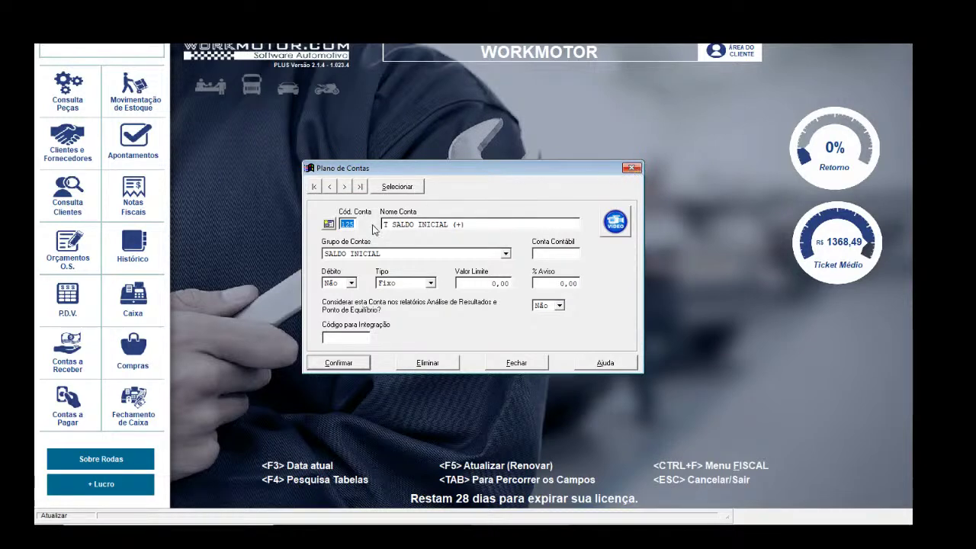
# Step forward and back to the SALDO INICIAL record and select the (+) part of its name
pyautogui.click(344, 187)
pyautogui.click(331, 188)
pyautogui.moveTo(468, 225); pyautogui.dragTo(370, 223)
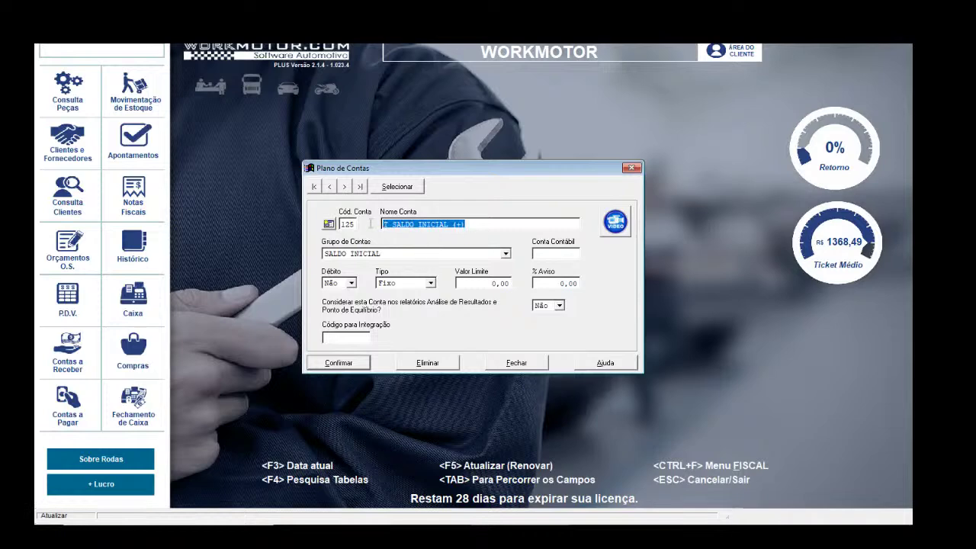
pyautogui.click(466, 225)
pyautogui.moveTo(467, 225); pyautogui.dragTo(453, 224)
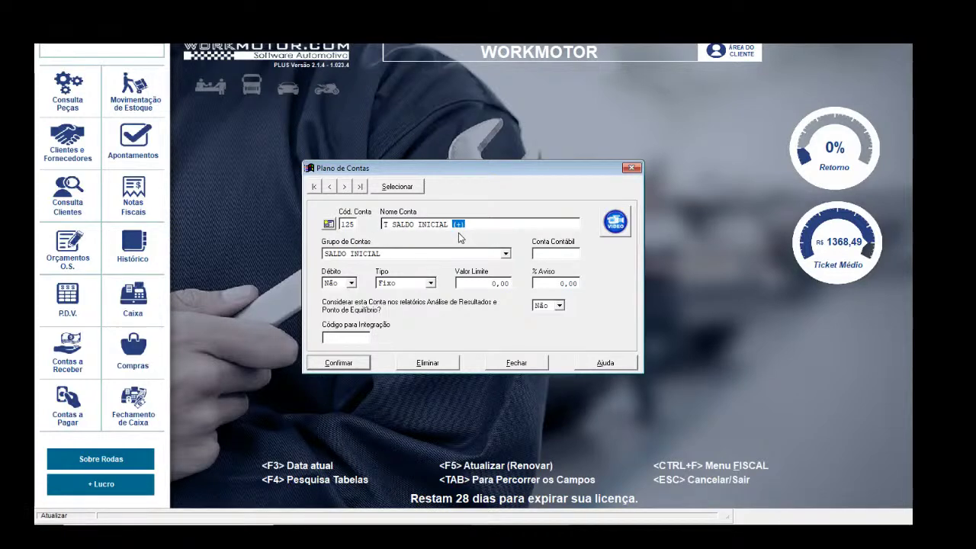
# Confirm Débito stays Não and Tipo stays Fixo, then close the chart-of-accounts form
pyautogui.click(352, 284)
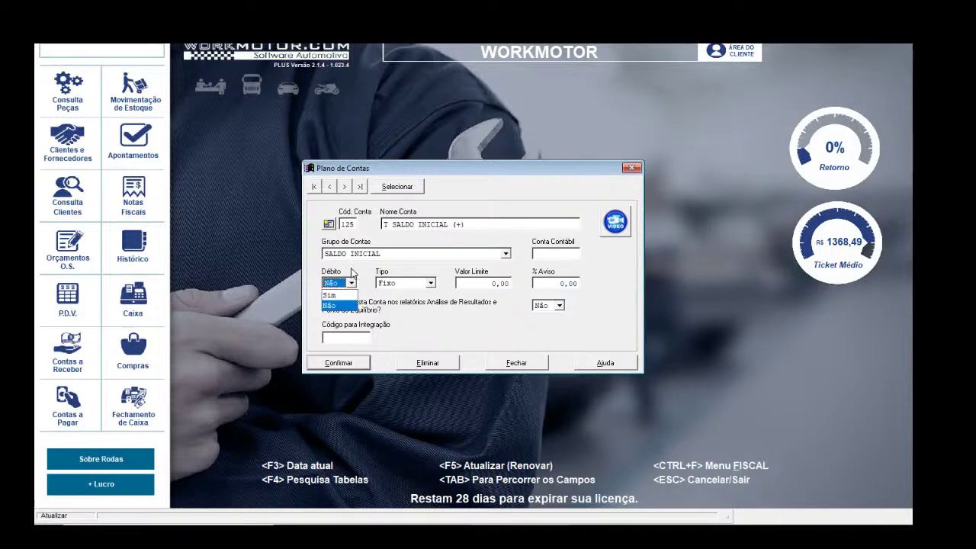
pyautogui.click(352, 284)
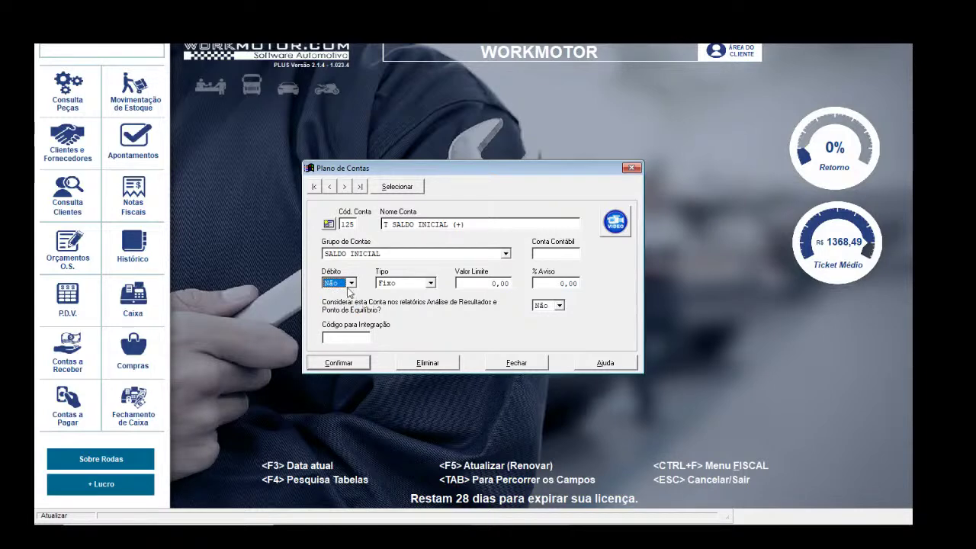
pyautogui.click(352, 284)
pyautogui.click(369, 278)
pyautogui.click(416, 285)
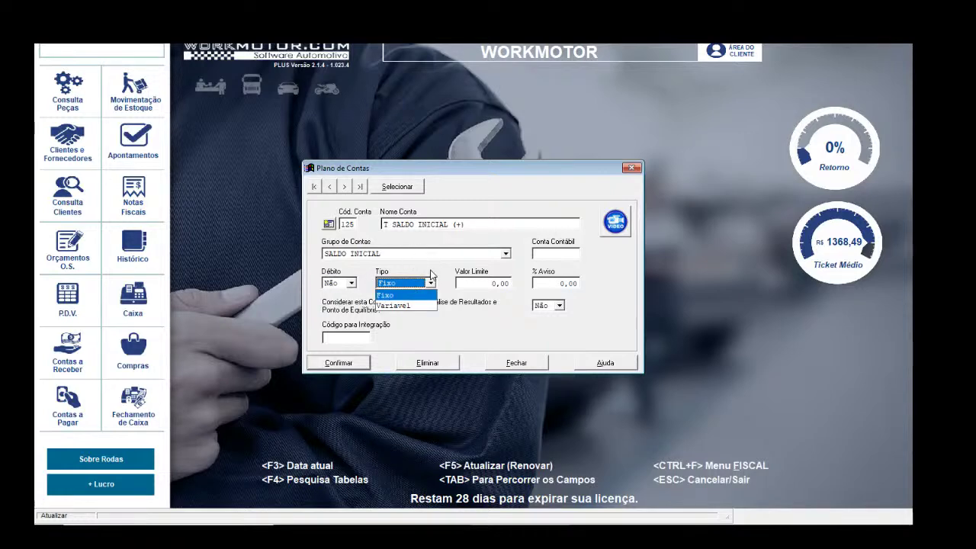
pyautogui.press('Tab')
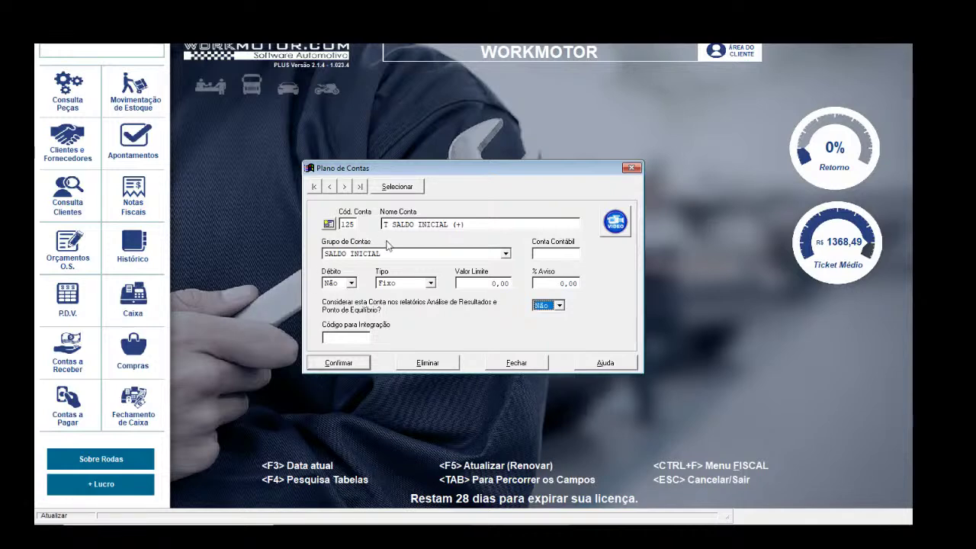
pyautogui.click(527, 364)
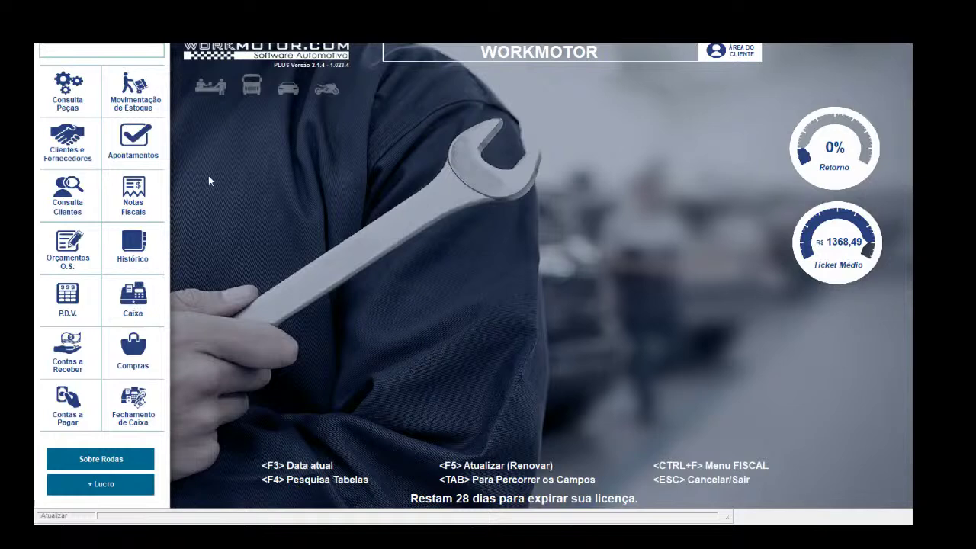
pyautogui.click(204, 3)
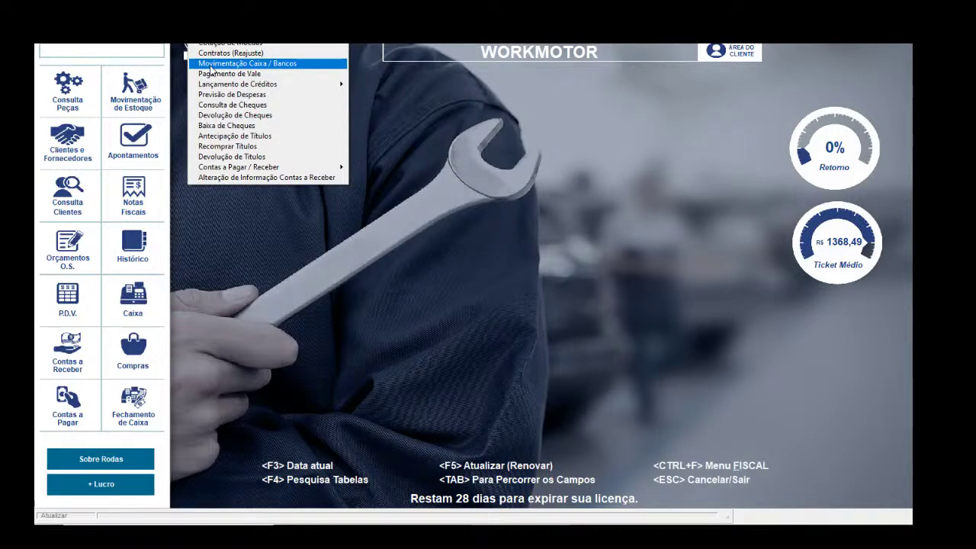
pyautogui.click(223, 300)
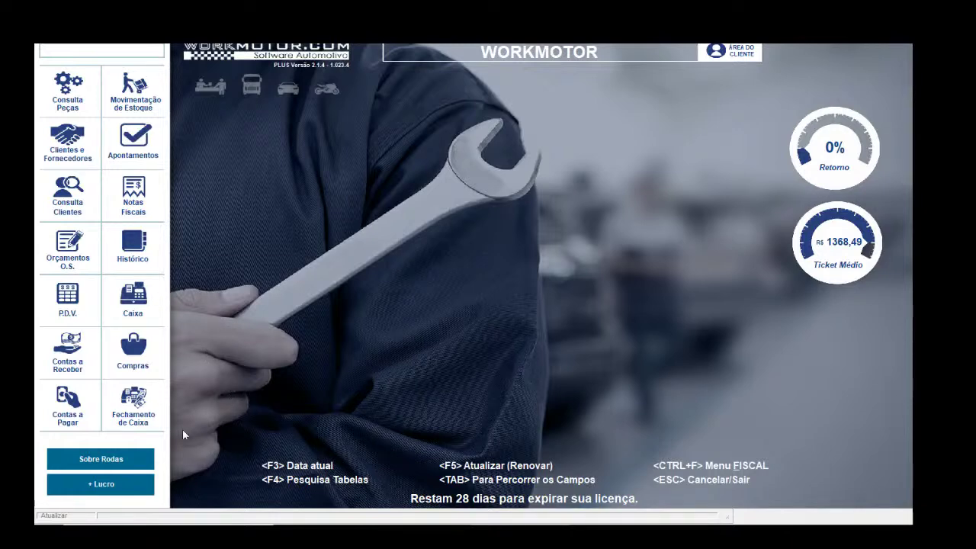
# Preview the Fechamento de Caixa report on screen including Movimentação de Caixas / Bancos
pyautogui.click(135, 405)
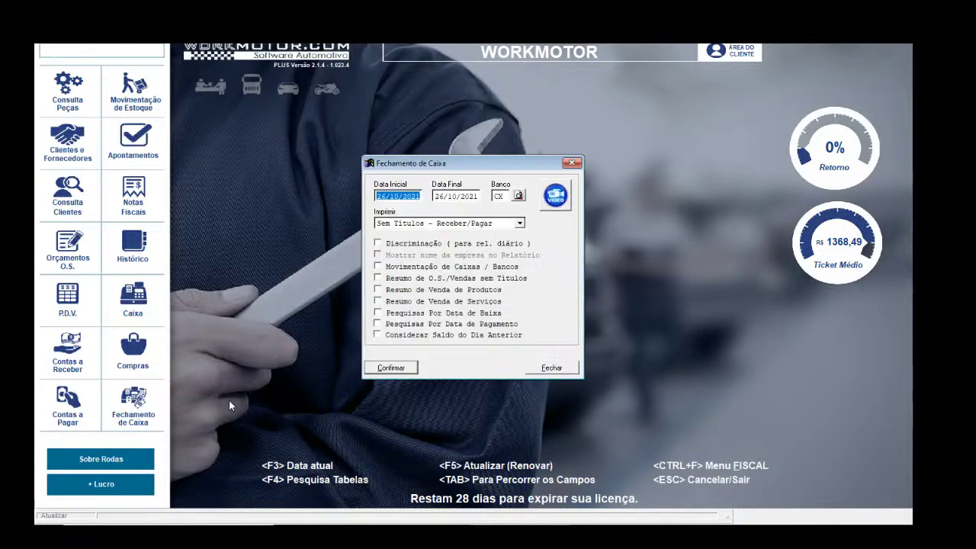
pyautogui.press('Tab')
pyautogui.press('Tab')
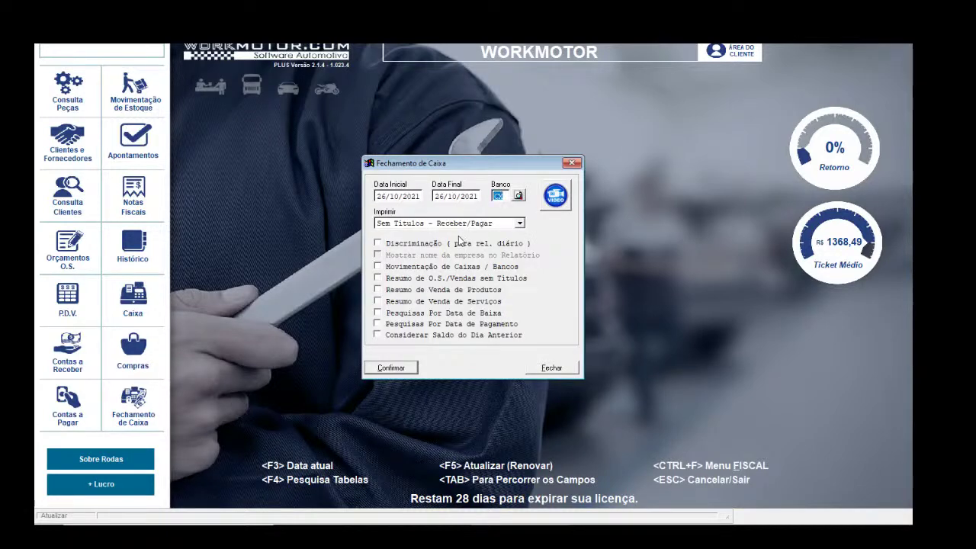
pyautogui.click(379, 267)
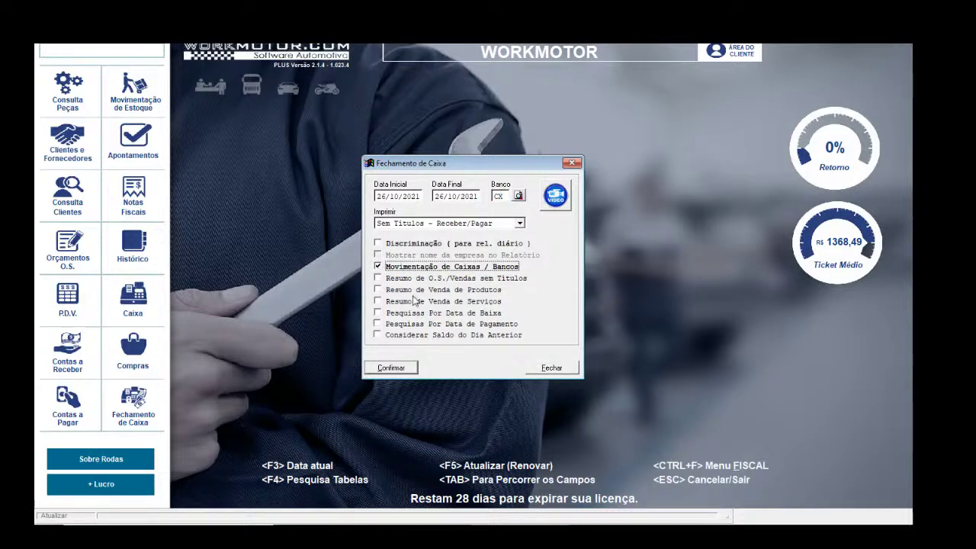
pyautogui.click(396, 367)
pyautogui.click(440, 286)
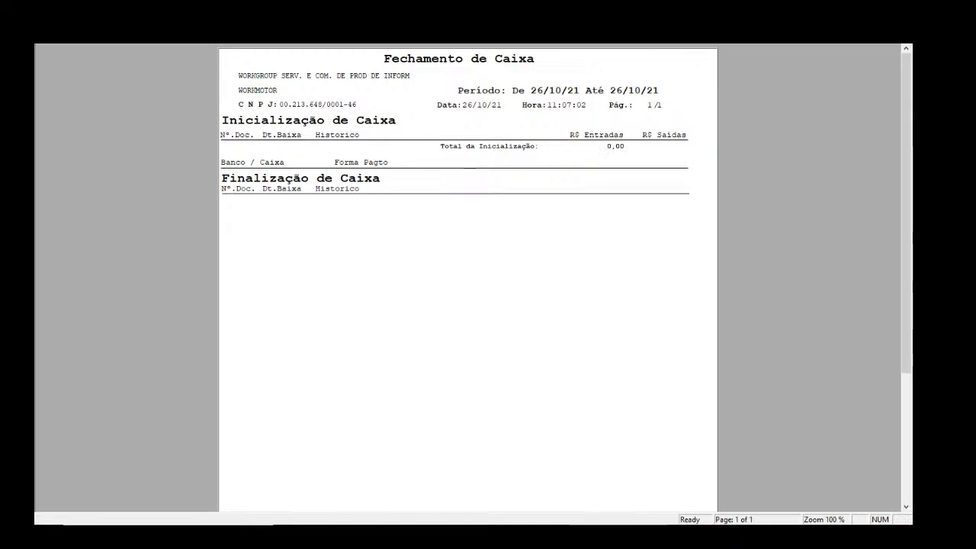
pyautogui.press('Escape')
# Add Considerar Saldo do Dia Anterior and preview the report again on Tela
pyautogui.click(379, 336)
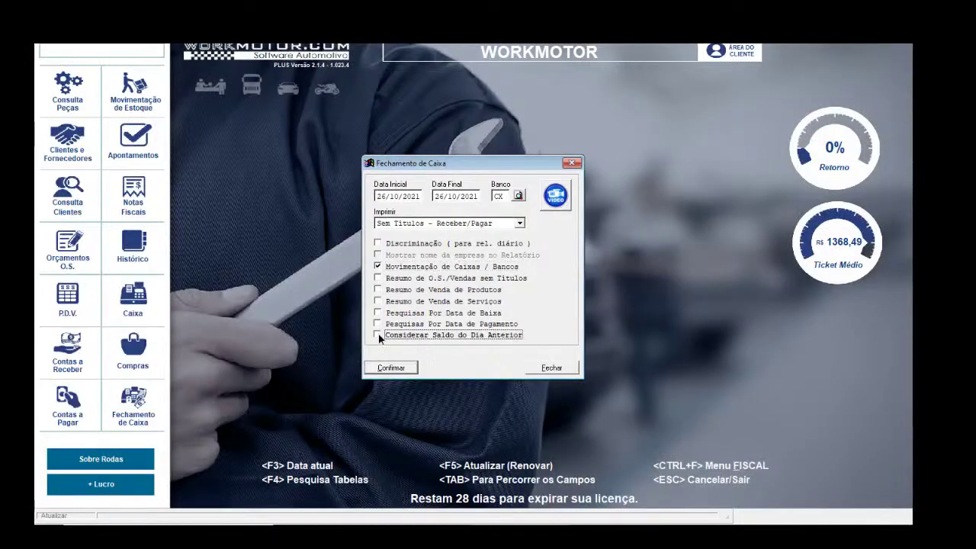
pyautogui.click(393, 369)
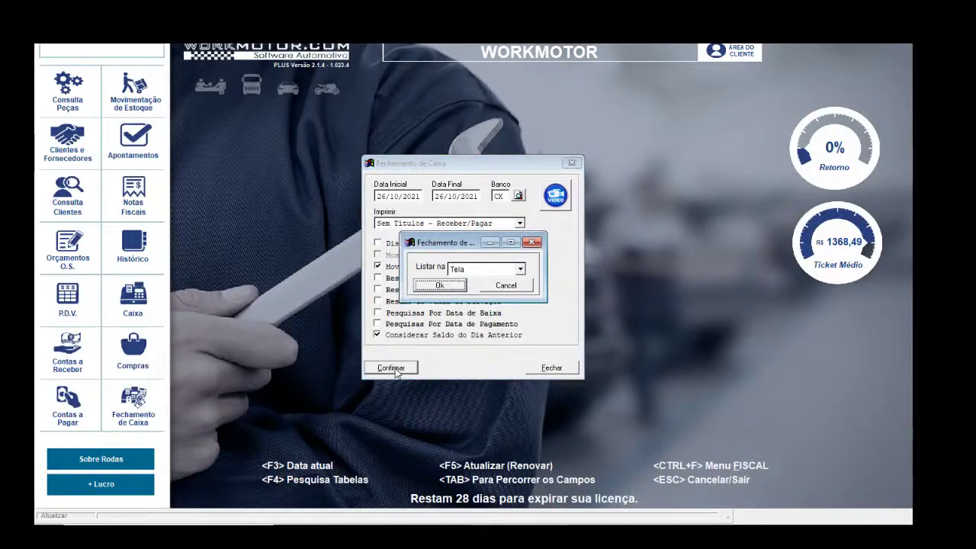
pyautogui.click(458, 289)
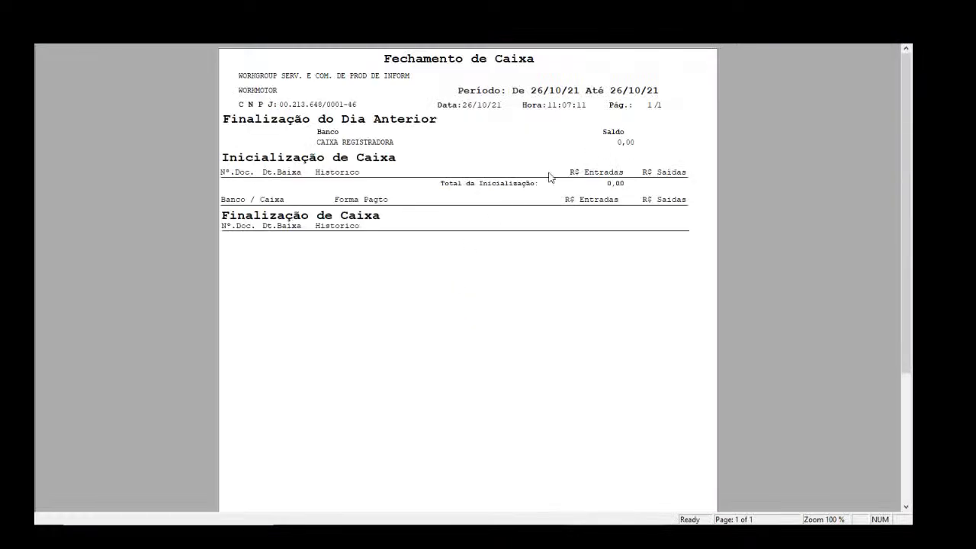